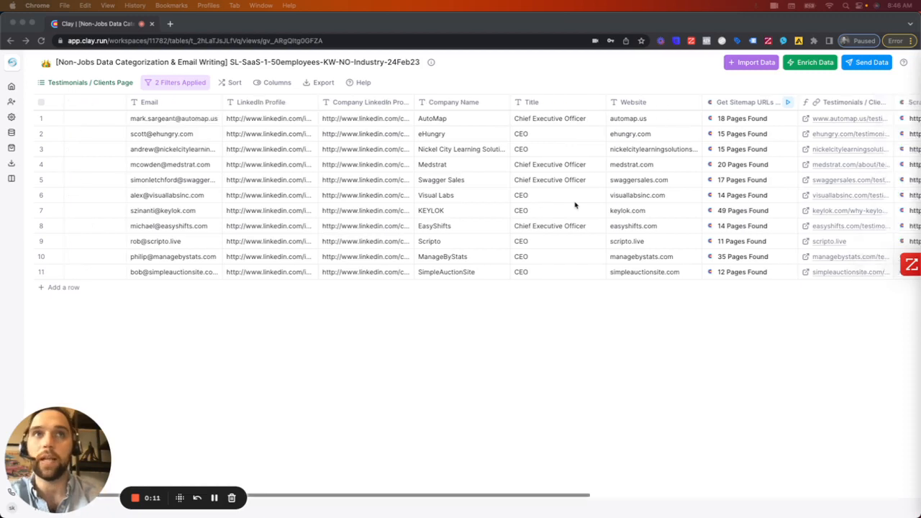
Review the input settings of the Get Sitemap URLs for a Company Website column, then close them without changes
scroll(575, 206, right, 3)
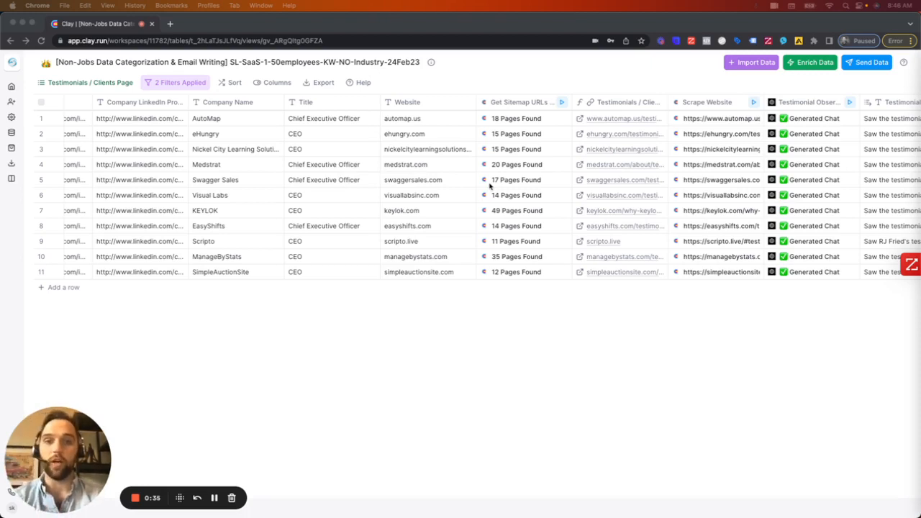
click(522, 91)
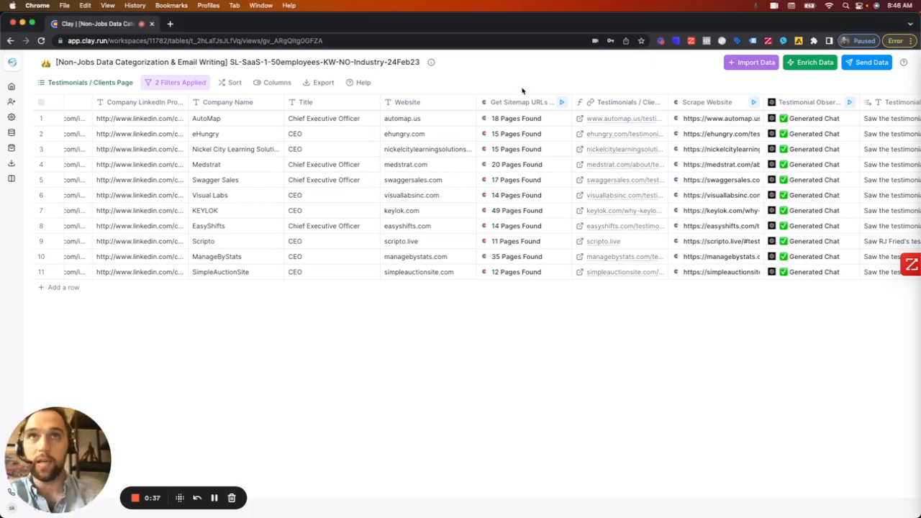
click(517, 103)
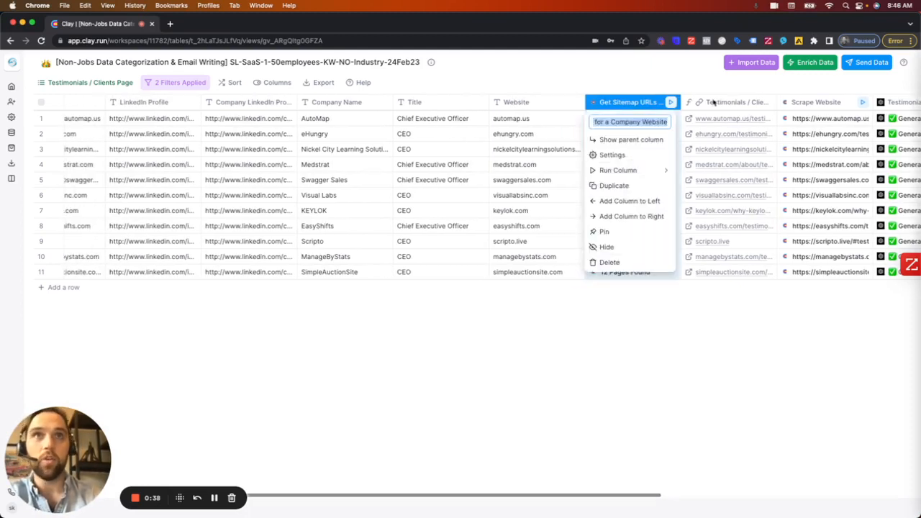
click(609, 156)
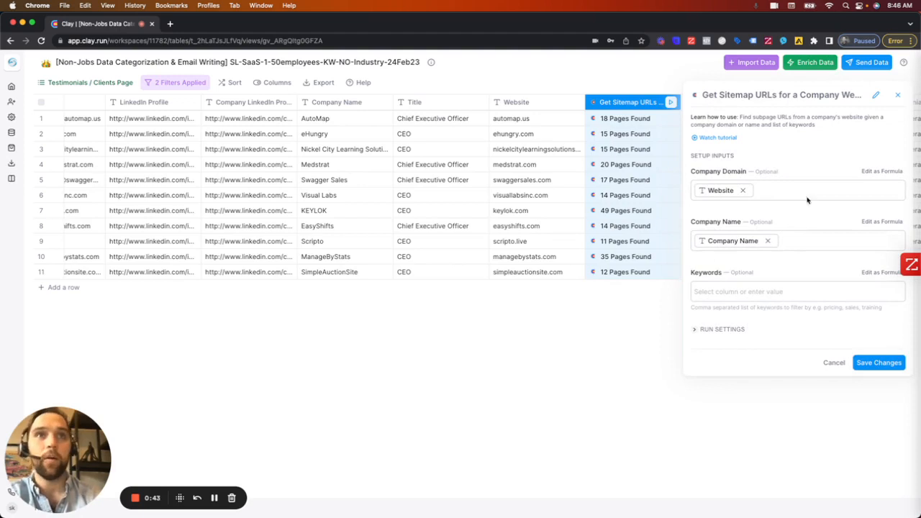
click(901, 95)
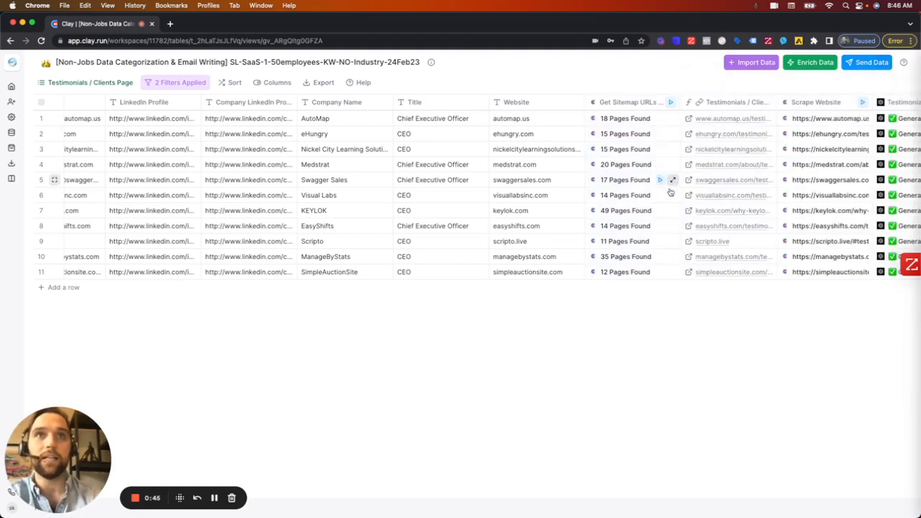
Inspect the sitemap pages found for Medstrat by expanding the Sitemap entry in its cell details
click(672, 164)
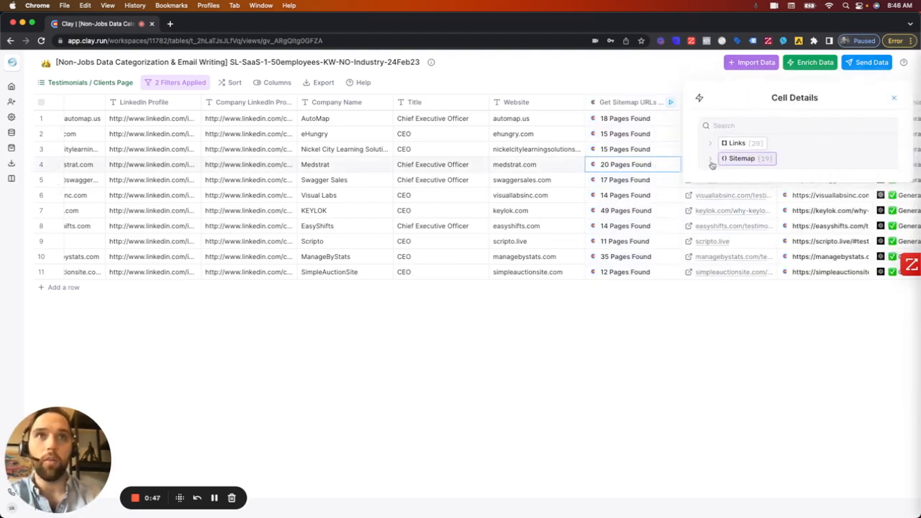
click(711, 159)
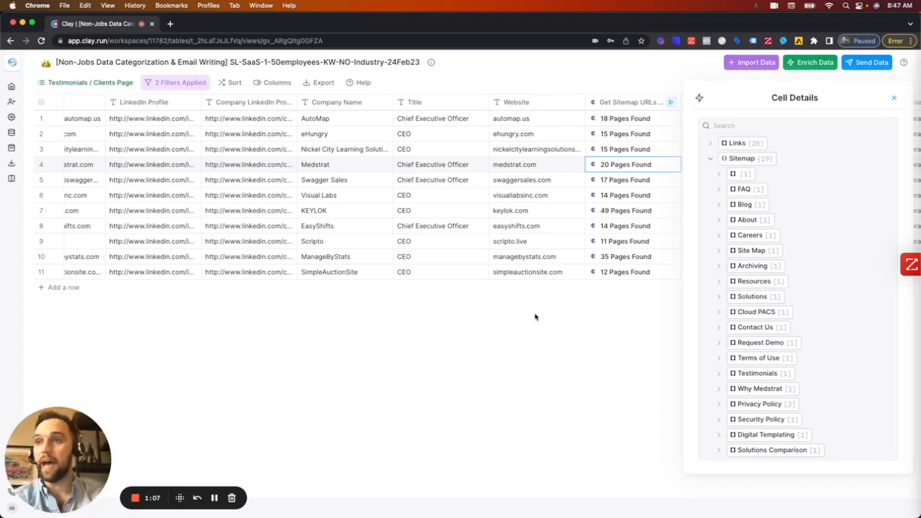
click(893, 97)
Check AutoMap's Testimonials / Clients page link and inspect the body text in its Scrape Website cell details
scroll(619, 167, right, 3)
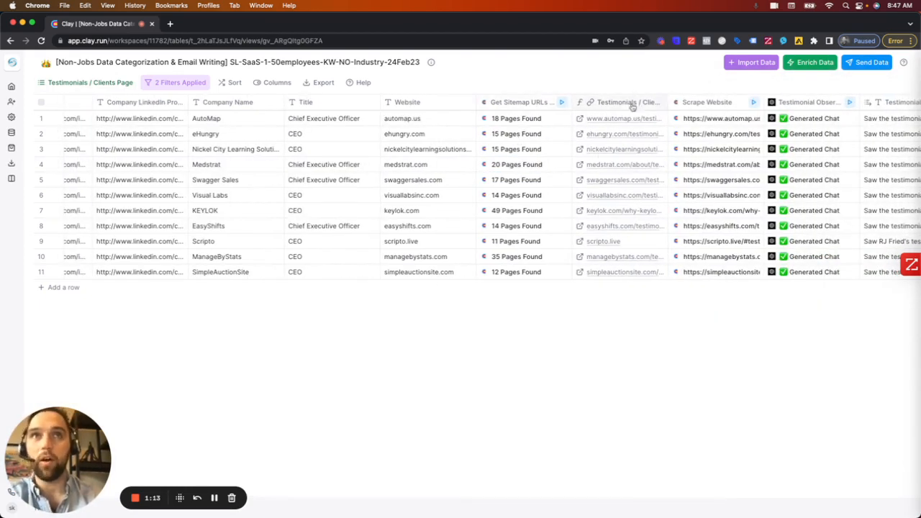
click(649, 122)
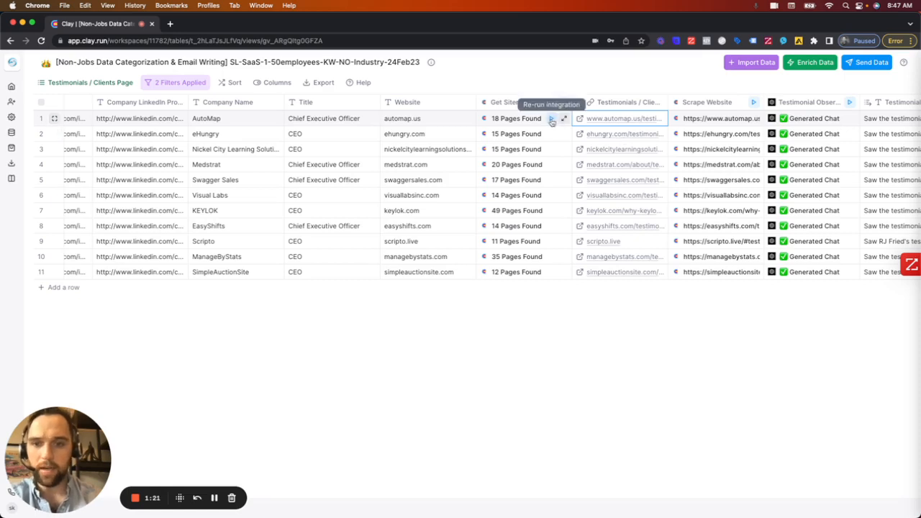
scroll(552, 121, right, 2)
scroll(552, 121, right, 2)
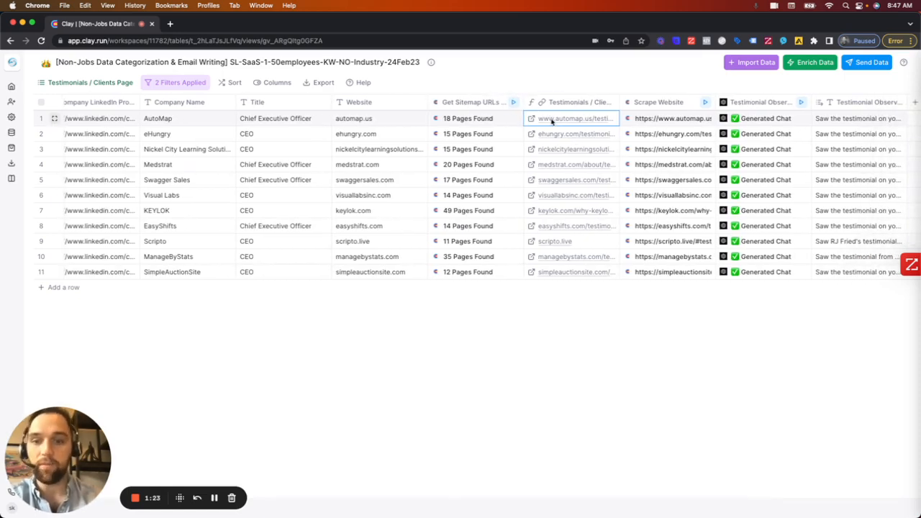
click(670, 105)
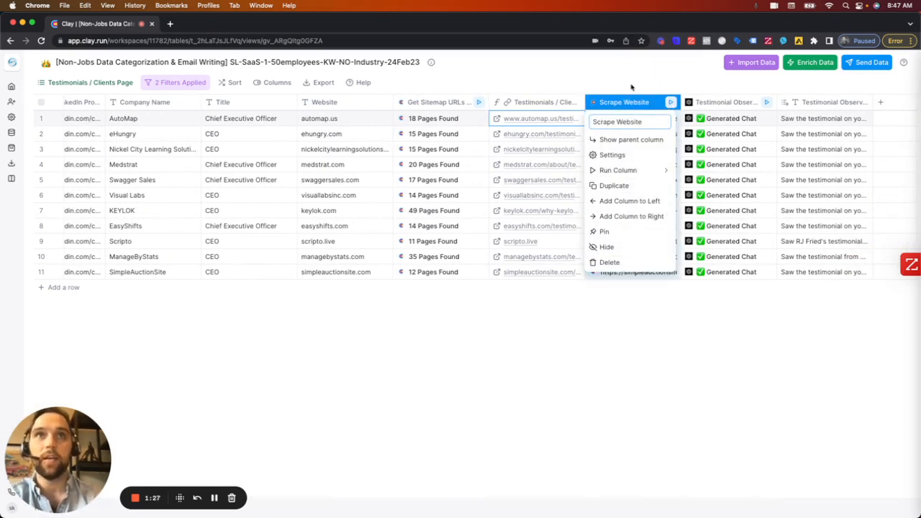
click(631, 88)
click(672, 118)
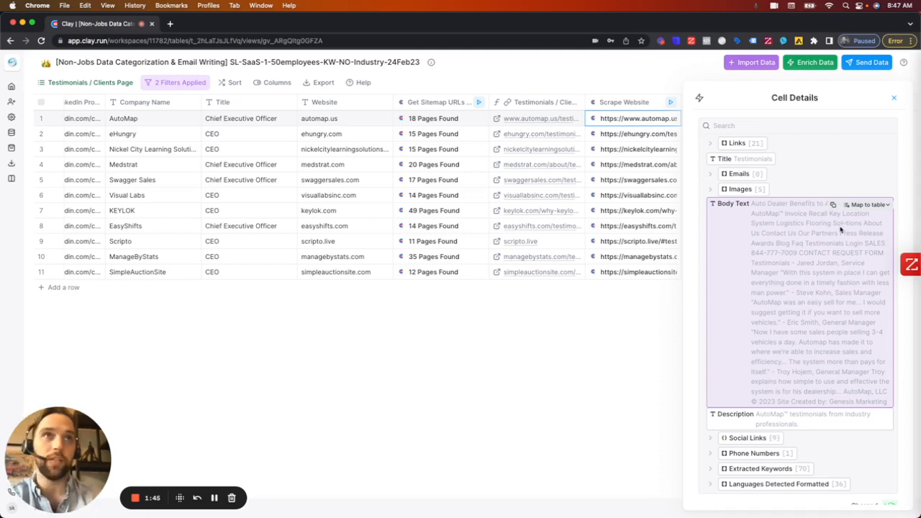
click(893, 100)
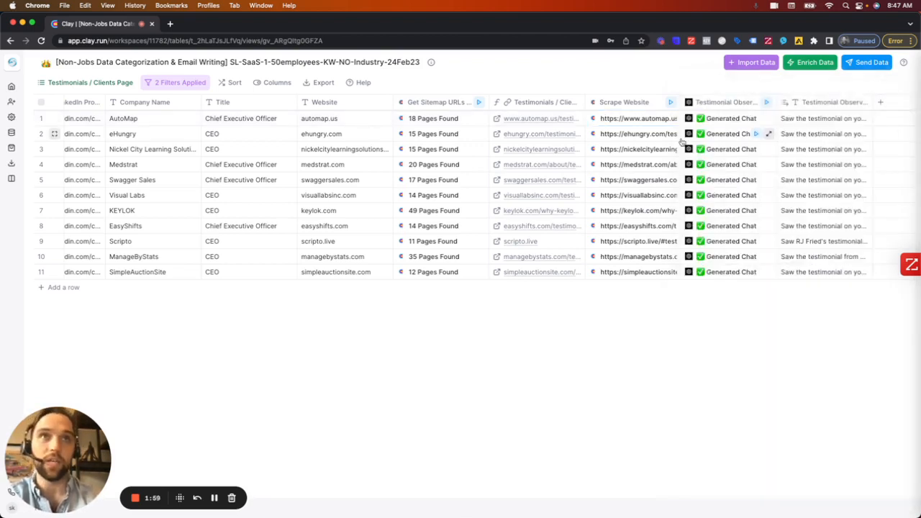
Open the Testimonial Observation Prompt column's settings and review the message count plus the role and content of Message #1
scroll(664, 95, right, 2)
click(666, 102)
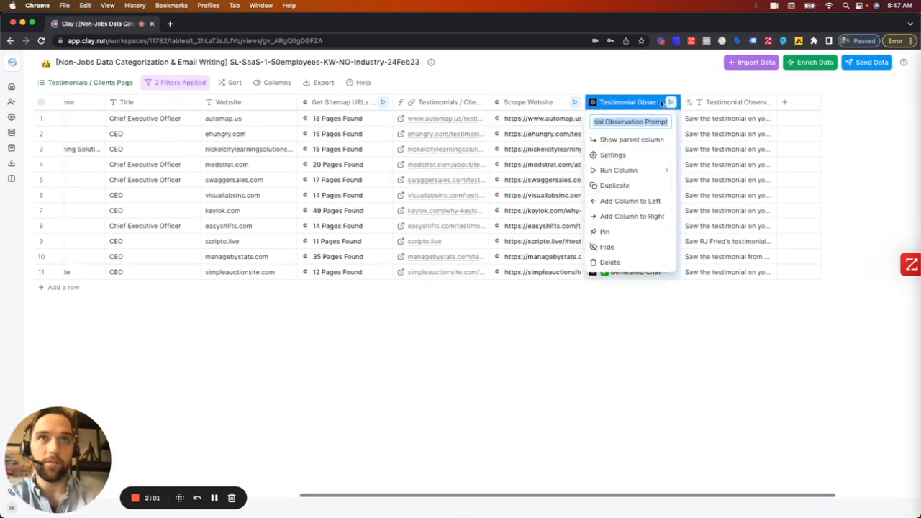
click(612, 155)
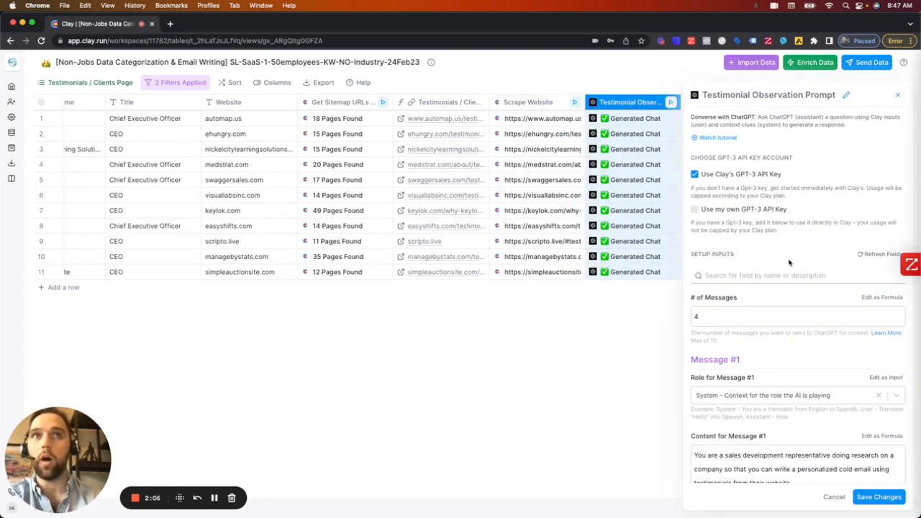
scroll(789, 263, down, 2)
scroll(789, 263, down, 2)
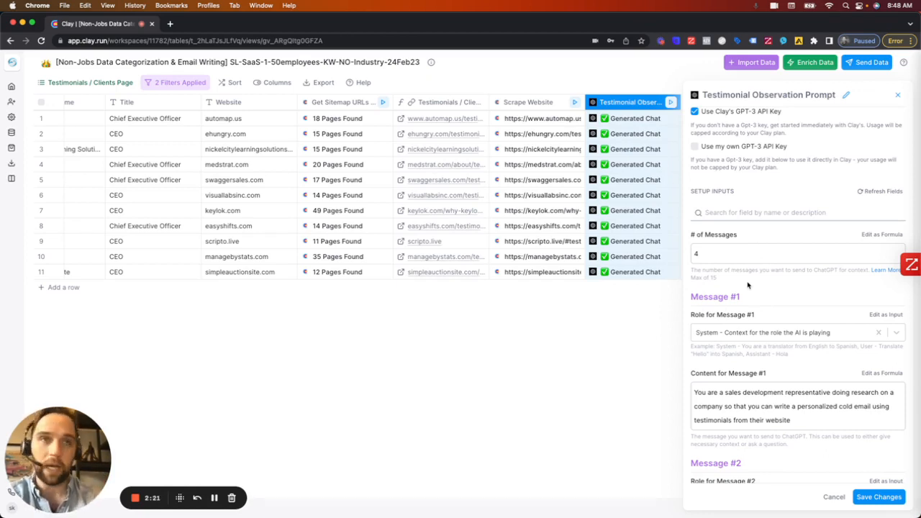
scroll(748, 285, down, 3)
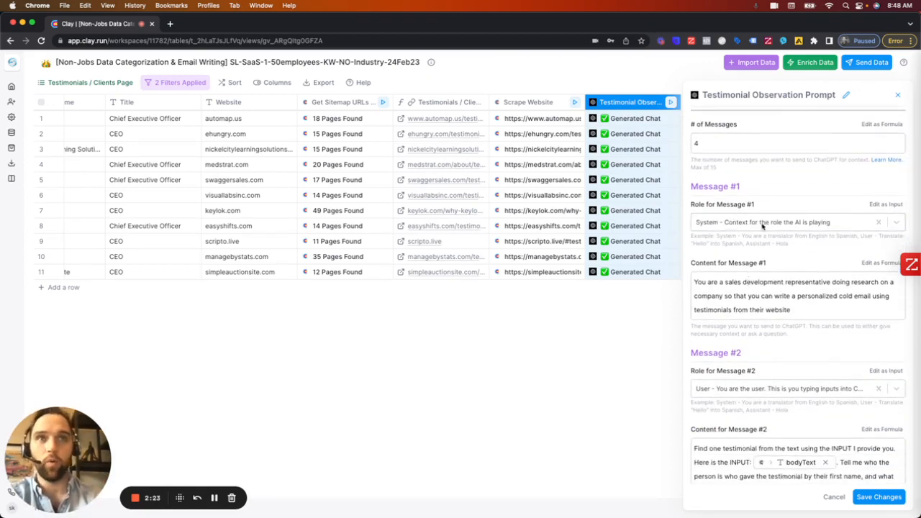
scroll(787, 191, down, 1)
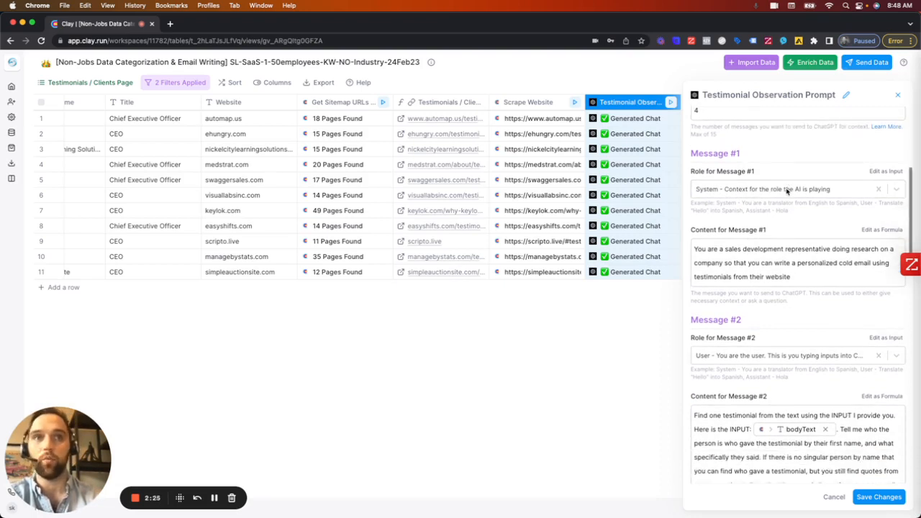
drag(694, 248, 803, 277)
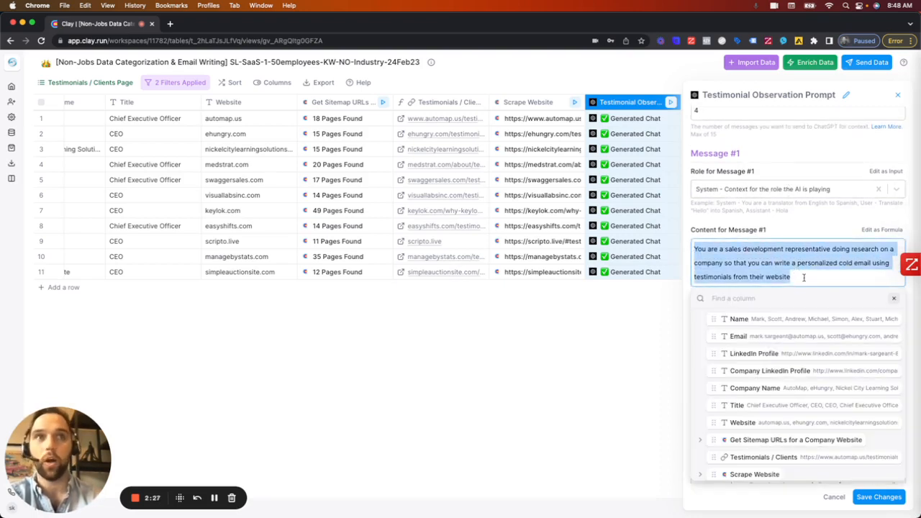
click(807, 226)
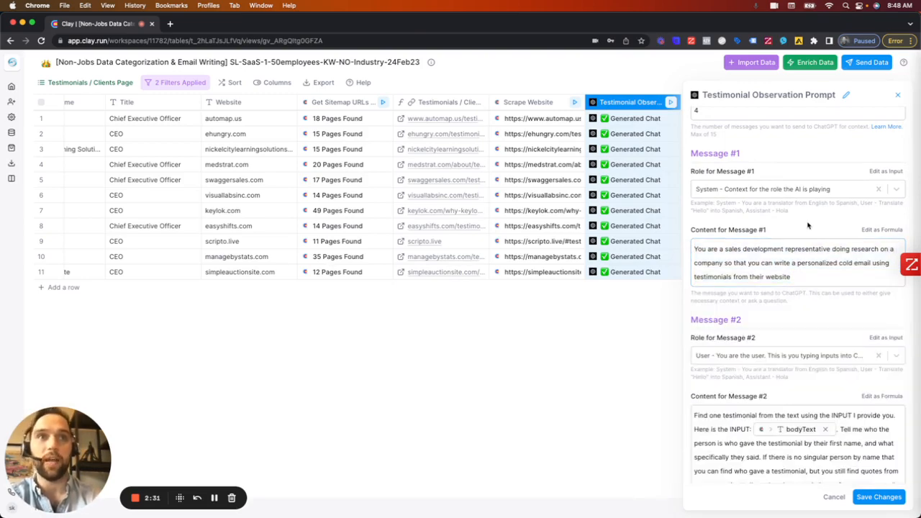
Examine the Message #2 prompt and locate its bodyText input among the Scrape Website fields
scroll(808, 226, down, 4)
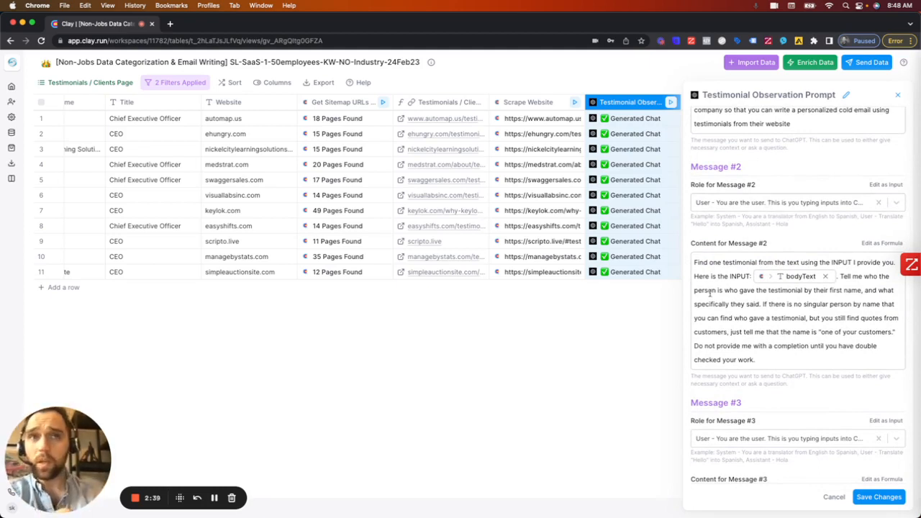
drag(694, 262, 882, 263)
drag(695, 277, 744, 277)
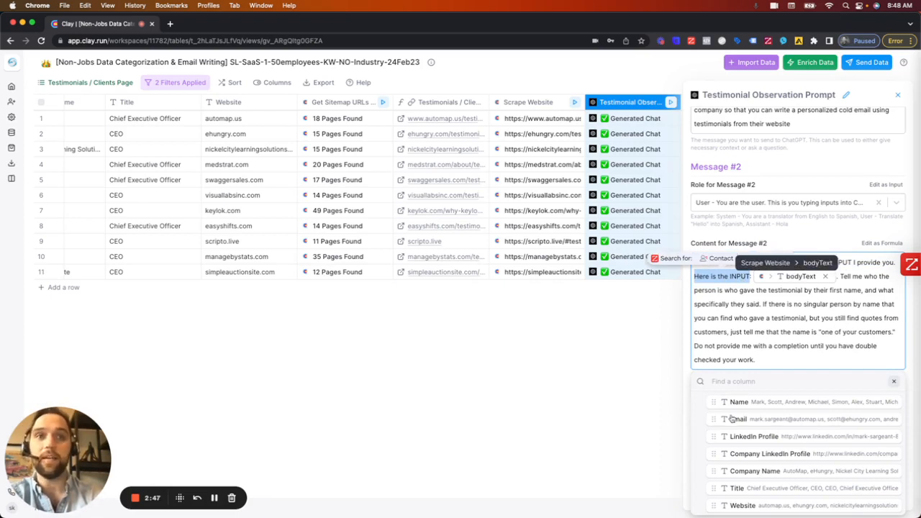
scroll(731, 417, down, 3)
scroll(731, 417, down, 2)
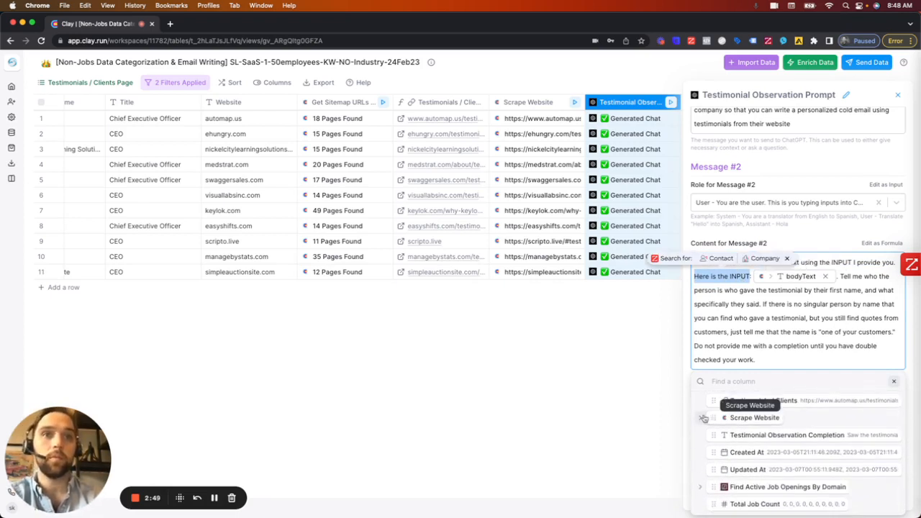
scroll(699, 420, down, 5)
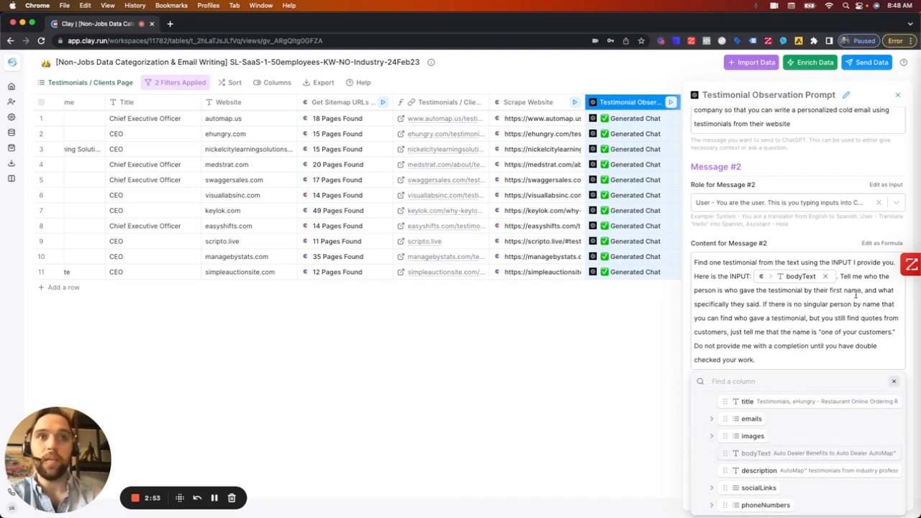
click(856, 293)
click(893, 382)
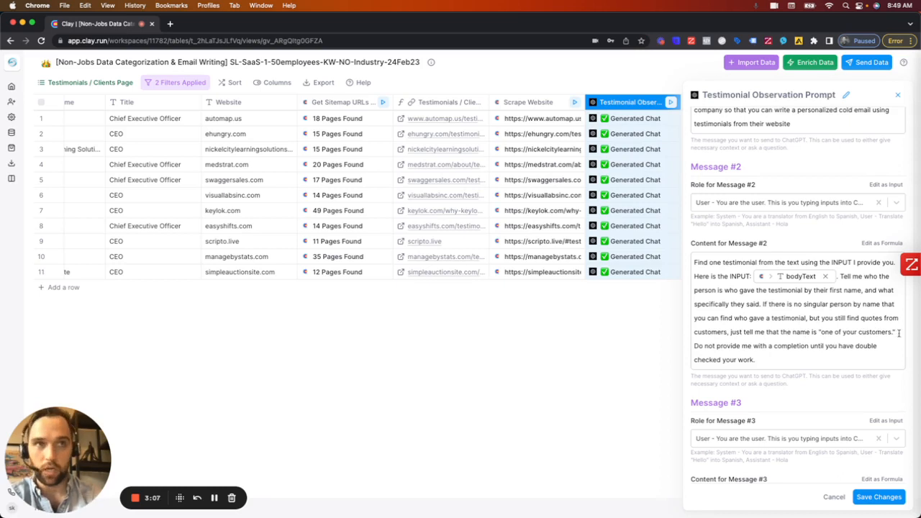
Examine the "one of your customers" fallback and the double-check instruction in the content of Message #2
drag(820, 331, 893, 333)
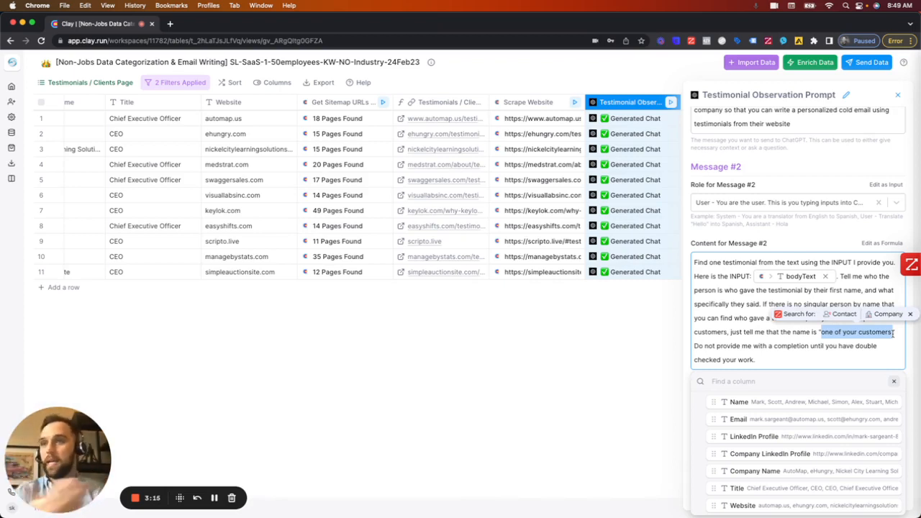
click(894, 384)
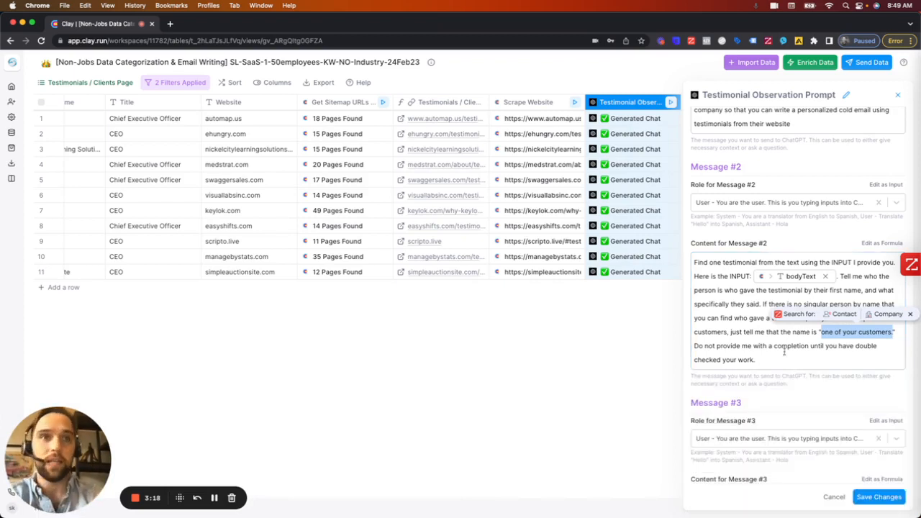
click(695, 348)
drag(694, 348, 760, 360)
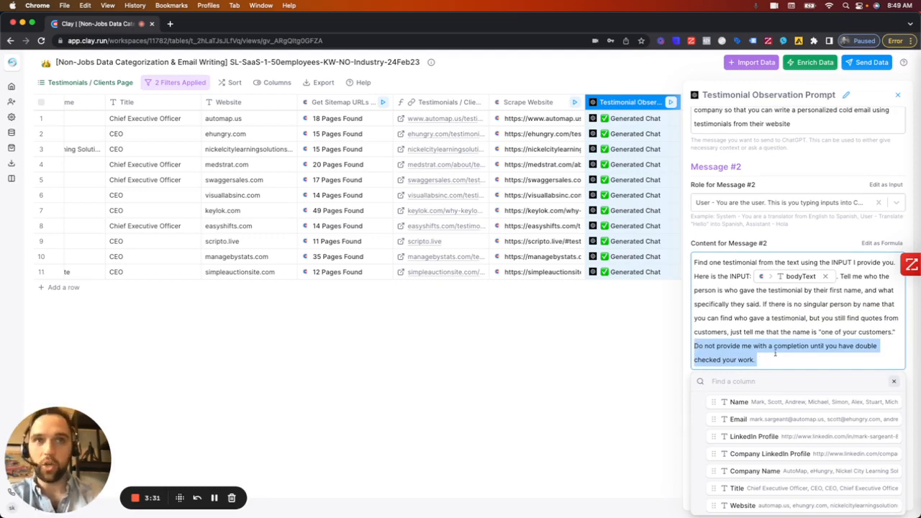
click(895, 382)
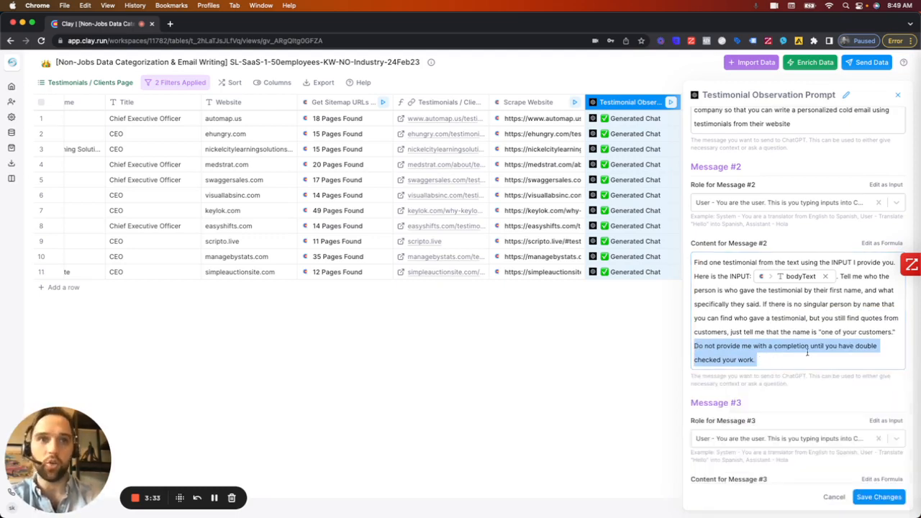
Review the example first line in Message #3 and the email-line writing instructions in Message #4
scroll(808, 351, down, 3)
scroll(807, 352, down, 2)
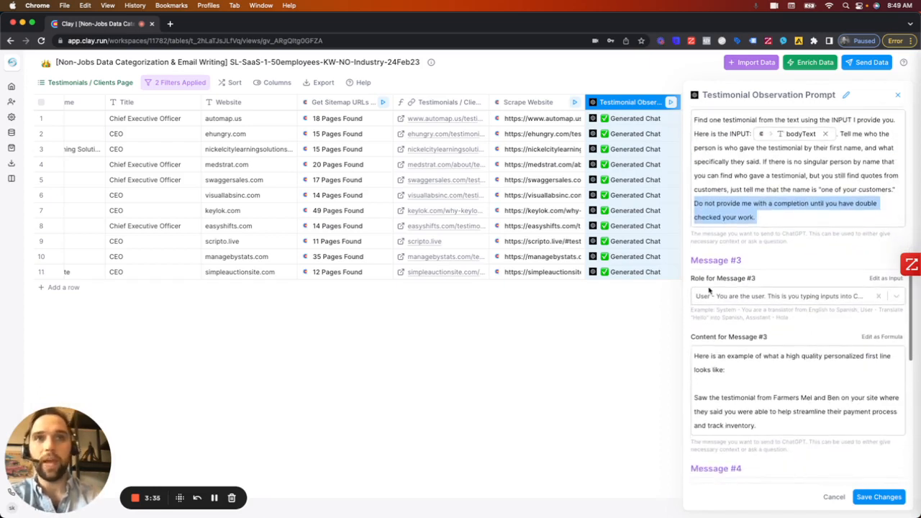
scroll(719, 283, up, 2)
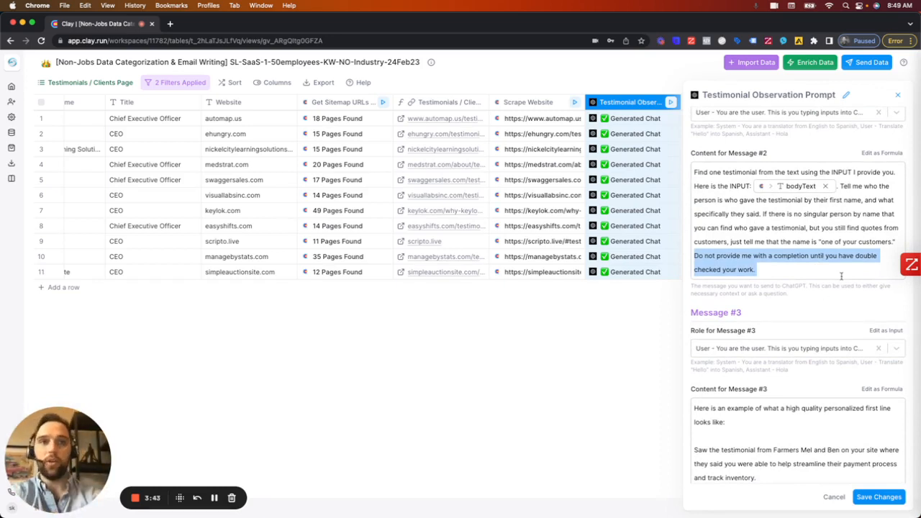
scroll(841, 276, down, 3)
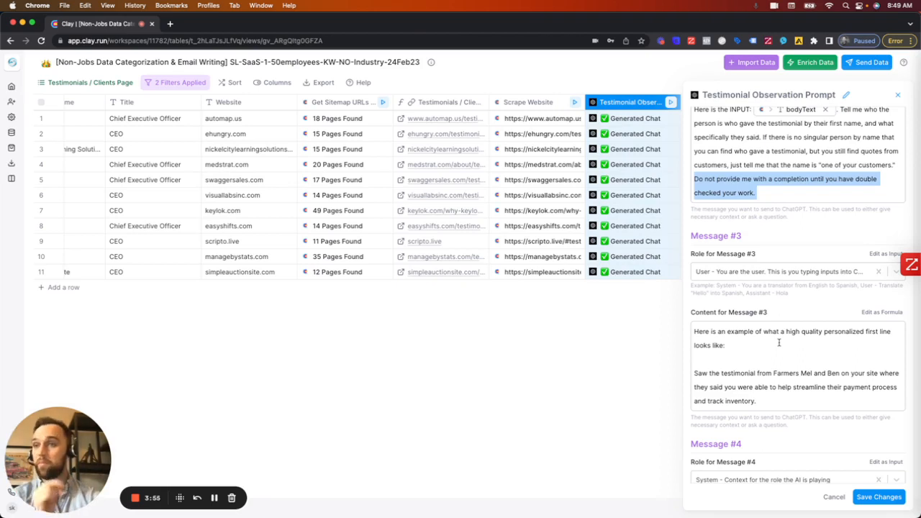
scroll(778, 342, down, 2)
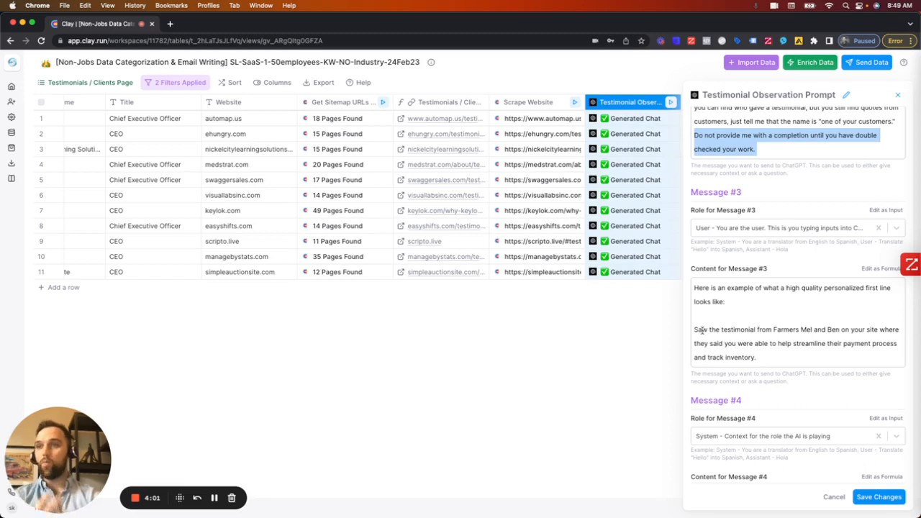
scroll(699, 330, down, 5)
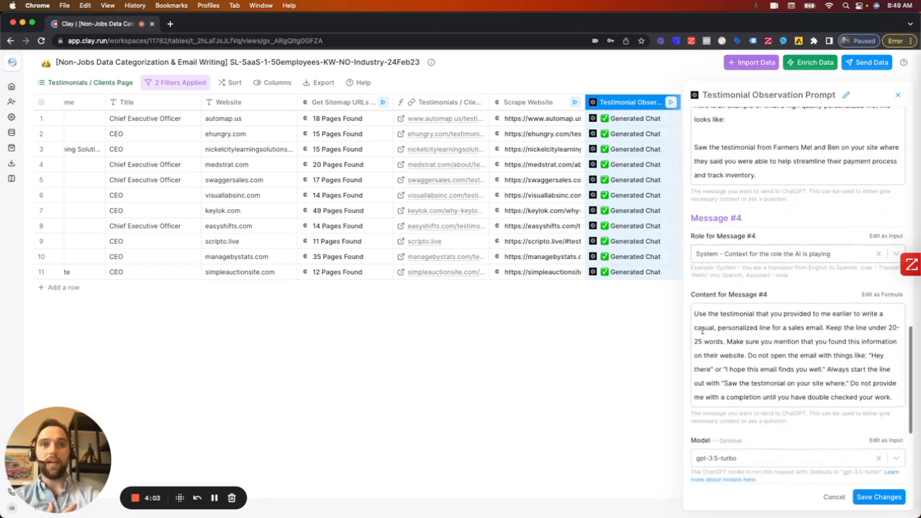
scroll(750, 261, down, 1)
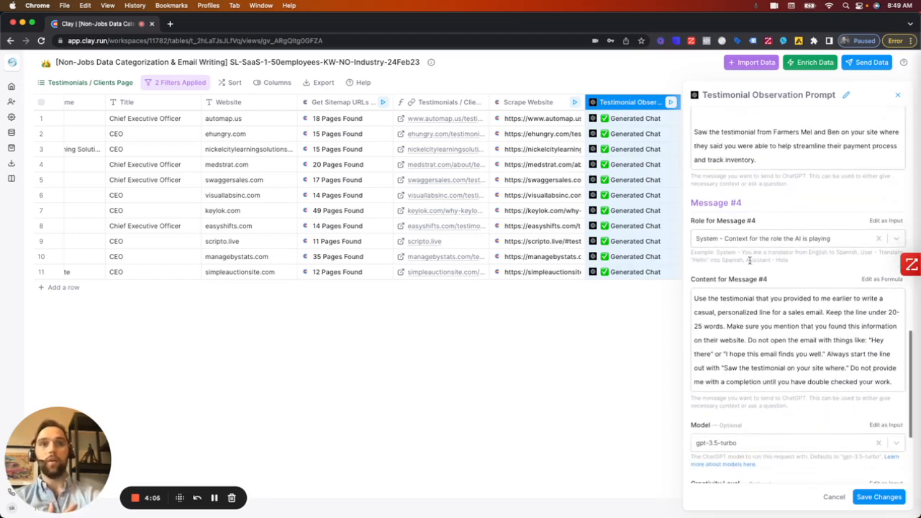
Highlight Message #4's instruction to start with "Saw the testimonial on your site where" and its instruction to double-check the work
scroll(750, 262, down, 1)
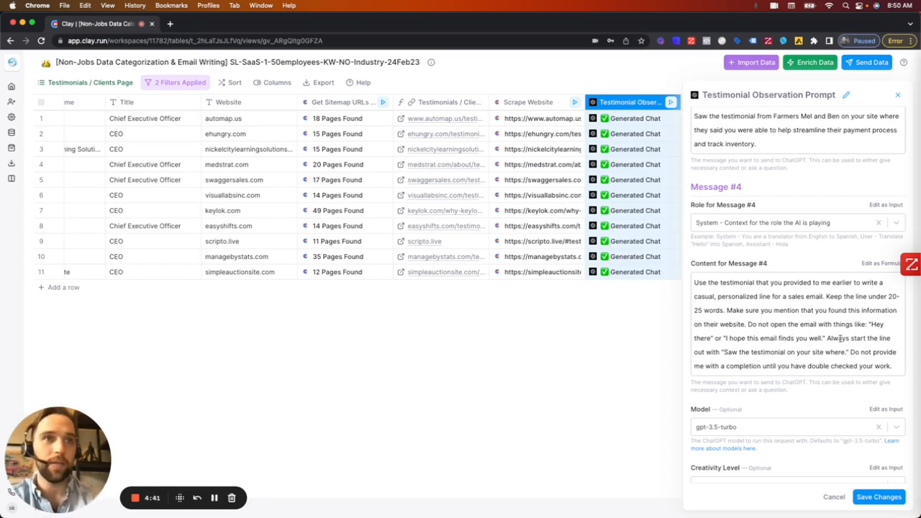
click(826, 338)
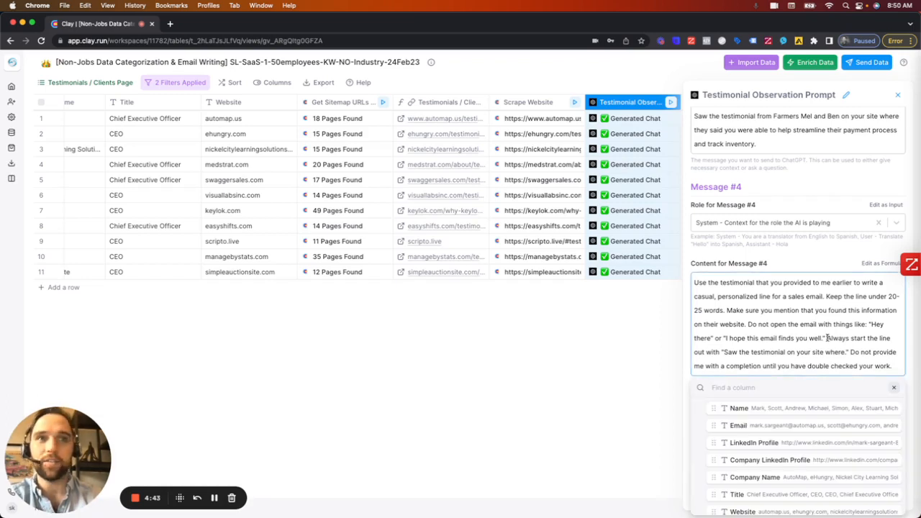
drag(827, 337, 849, 351)
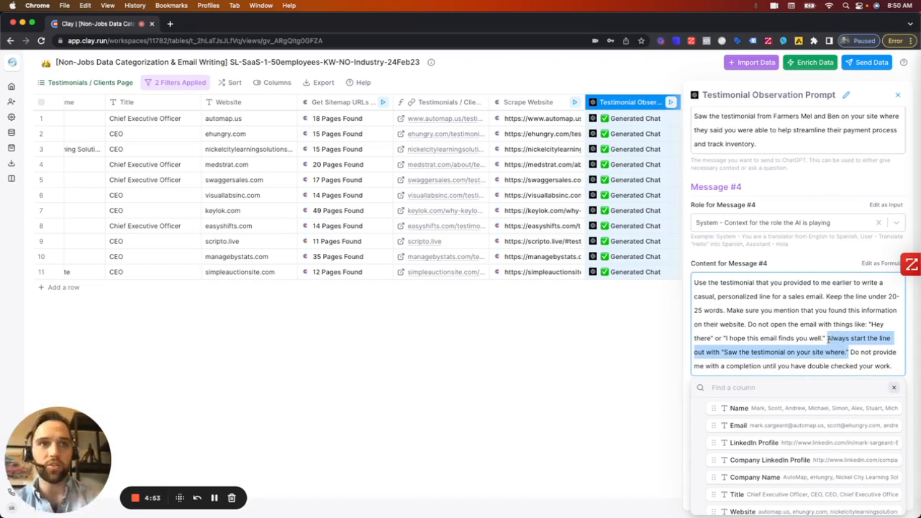
click(827, 338)
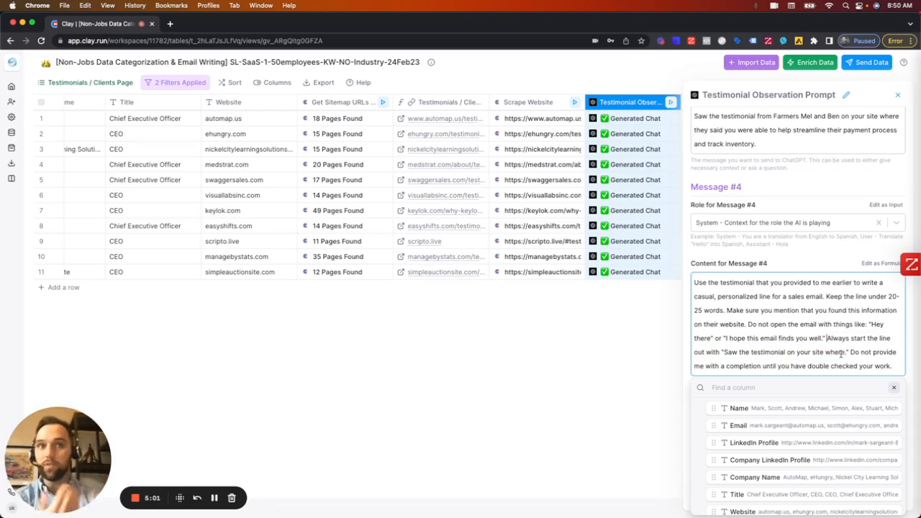
drag(851, 352, 892, 366)
Review the model, creativity level and stop sequence of the Testimonial Observation Prompt, and save the column's settings
scroll(828, 407, down, 2)
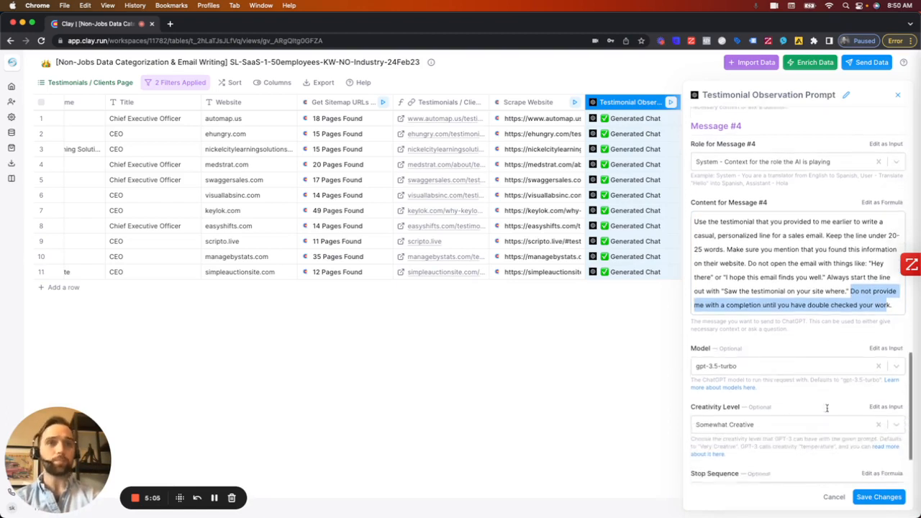
scroll(827, 408, down, 2)
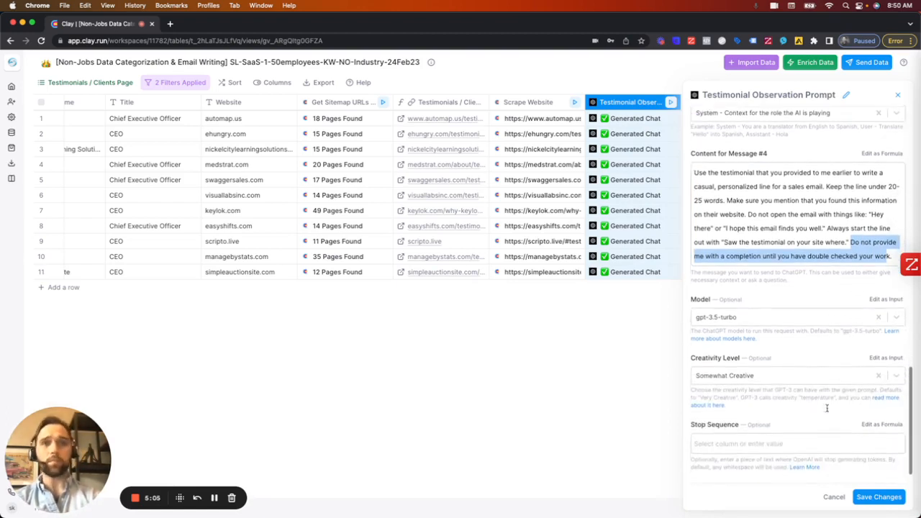
click(886, 498)
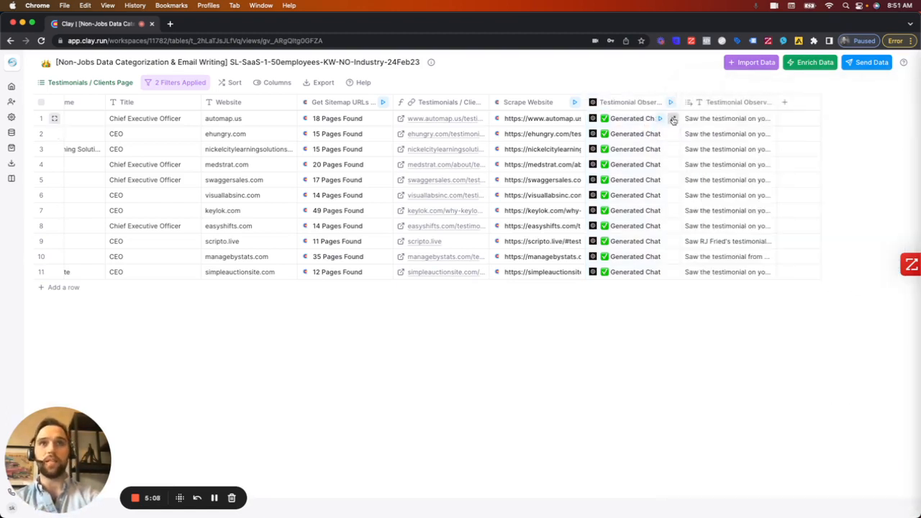
Inspect the generated message content in the automap.us row's Testimonial Observation Prompt cell, and close its details
click(673, 120)
click(712, 142)
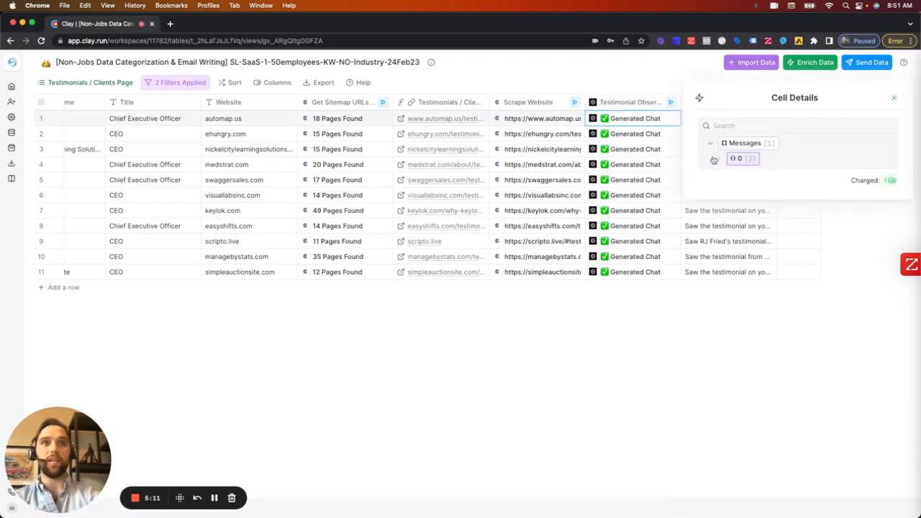
click(715, 159)
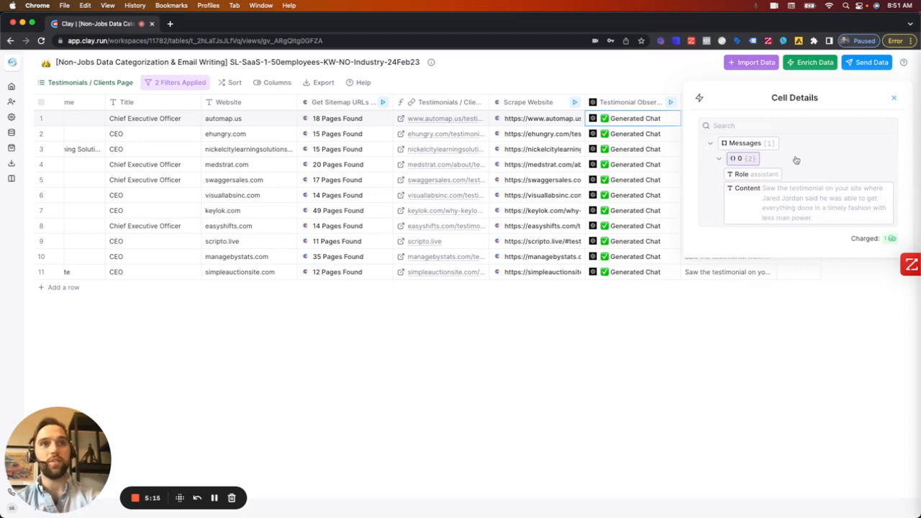
click(894, 98)
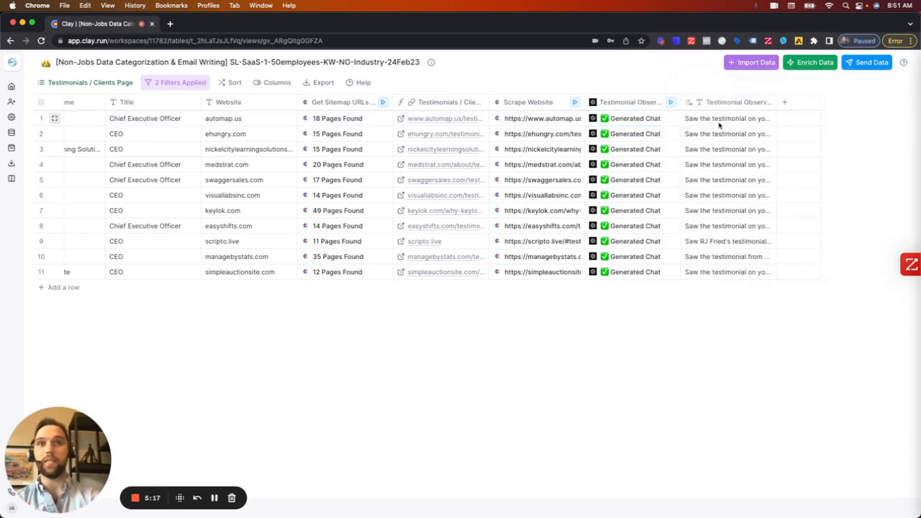
Inspect the generated message content in the ehungry.com row's Testimonial Observation Prompt cell, and close its details
click(674, 134)
click(715, 142)
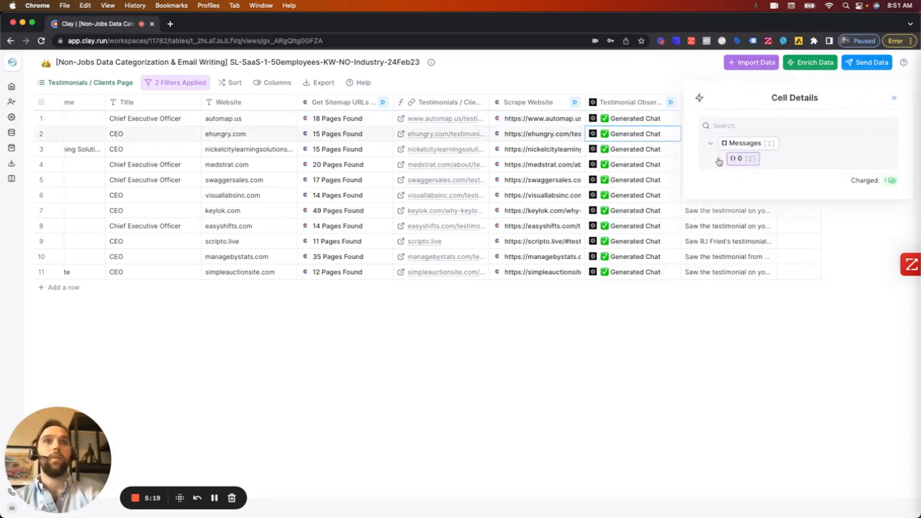
click(718, 159)
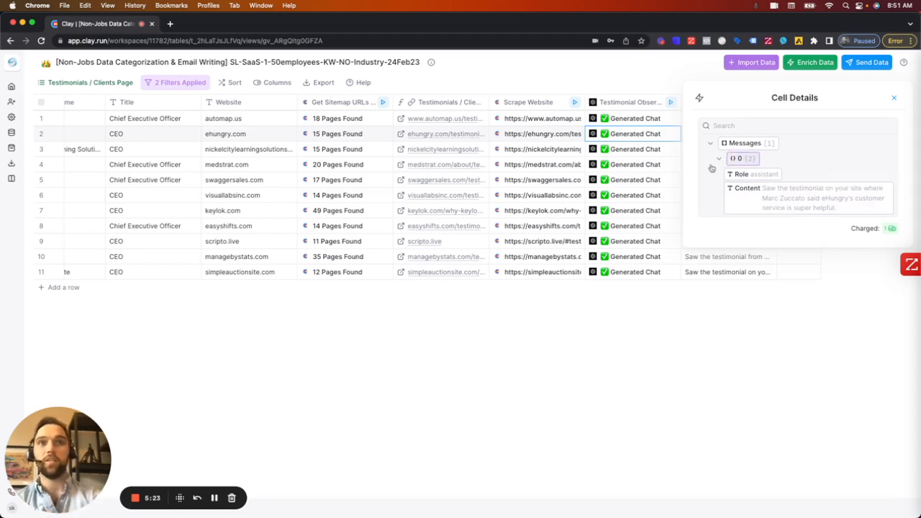
click(894, 97)
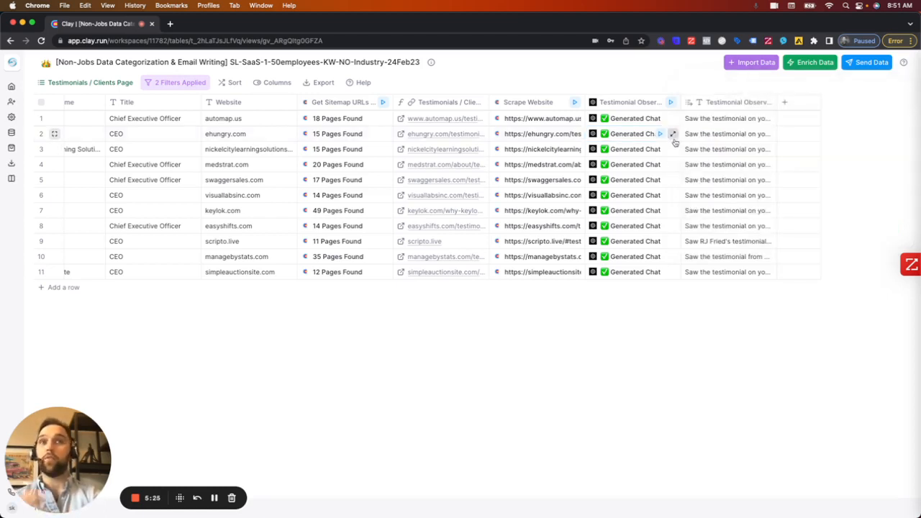